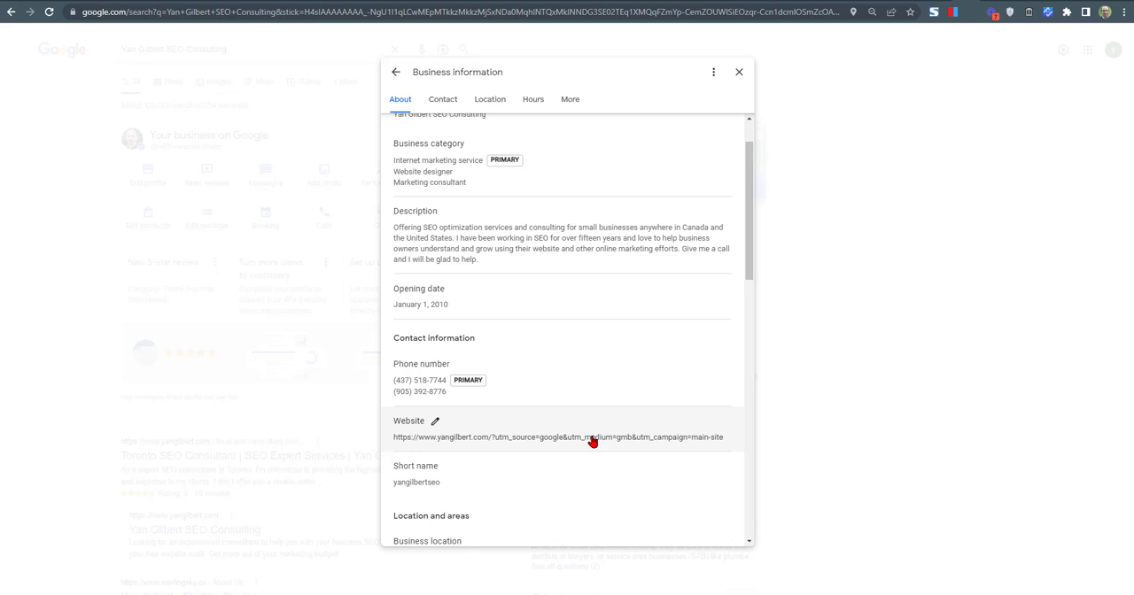
pyautogui.scroll(-1, 610, 413)
pyautogui.scroll(-1, 458, 316)
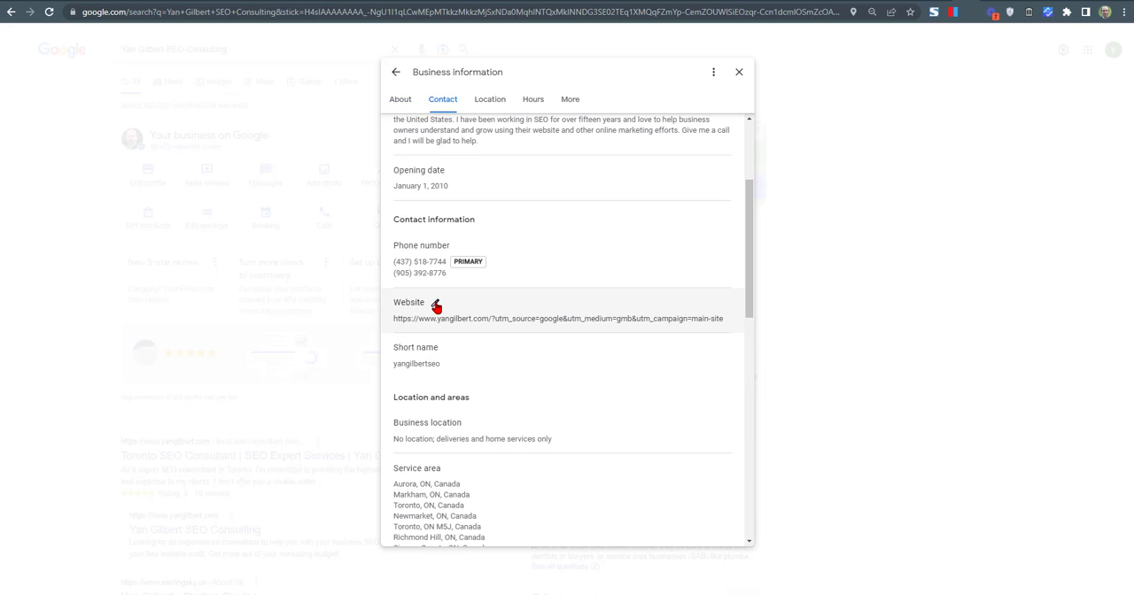
# Step: Return to the Business Profile Manager tab and copy the sidebar Home dashboard's link address
pyautogui.click(435, 303)
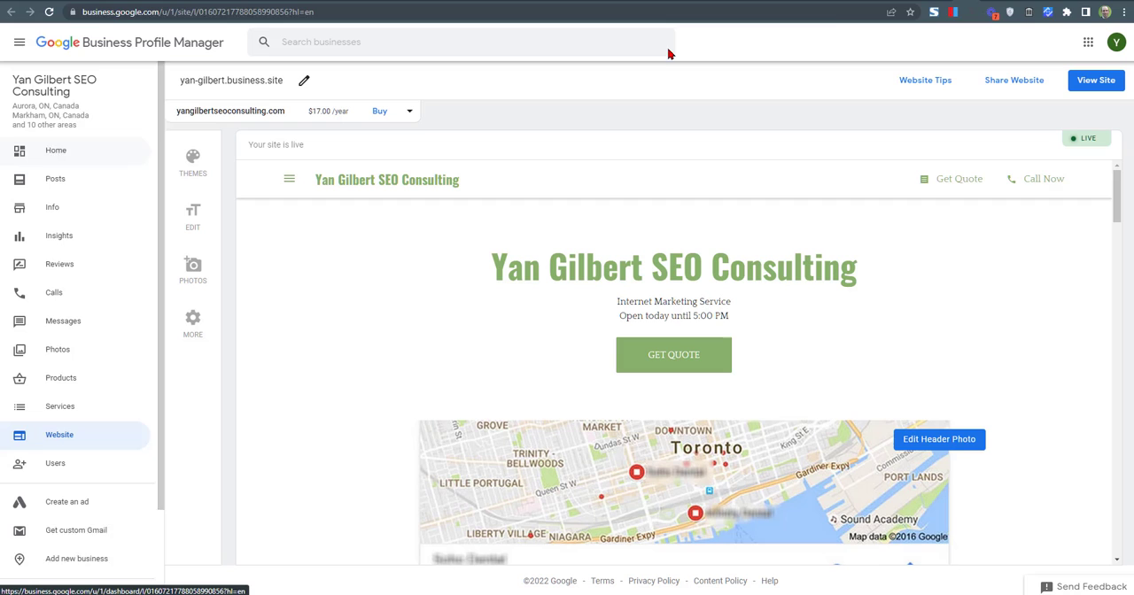
pyautogui.click(974, 0)
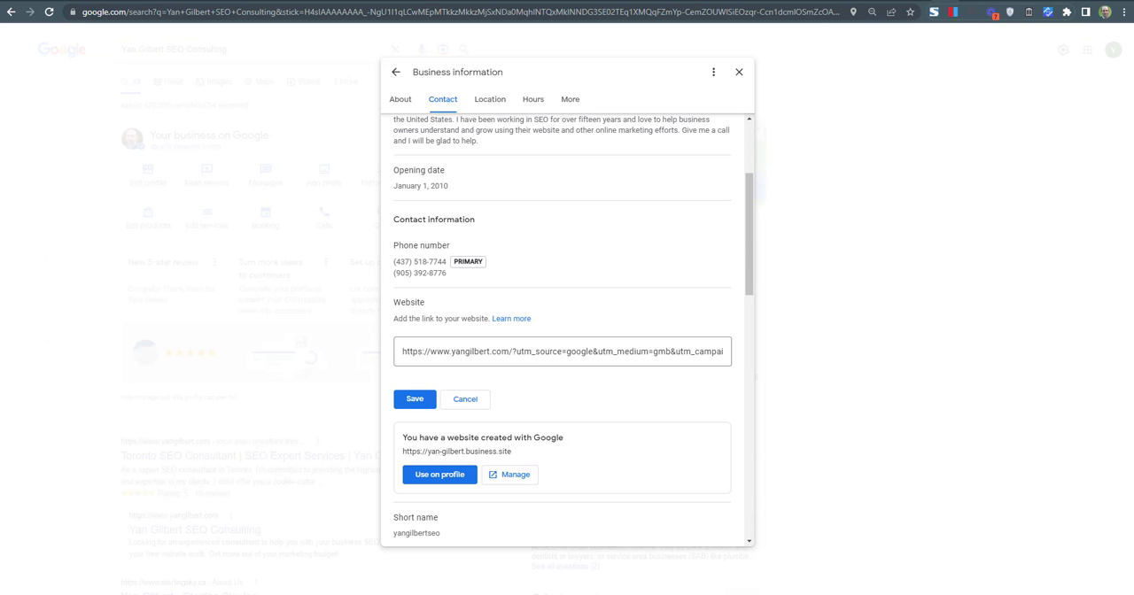
pyautogui.click(80, 0)
pyautogui.rightClick(63, 152)
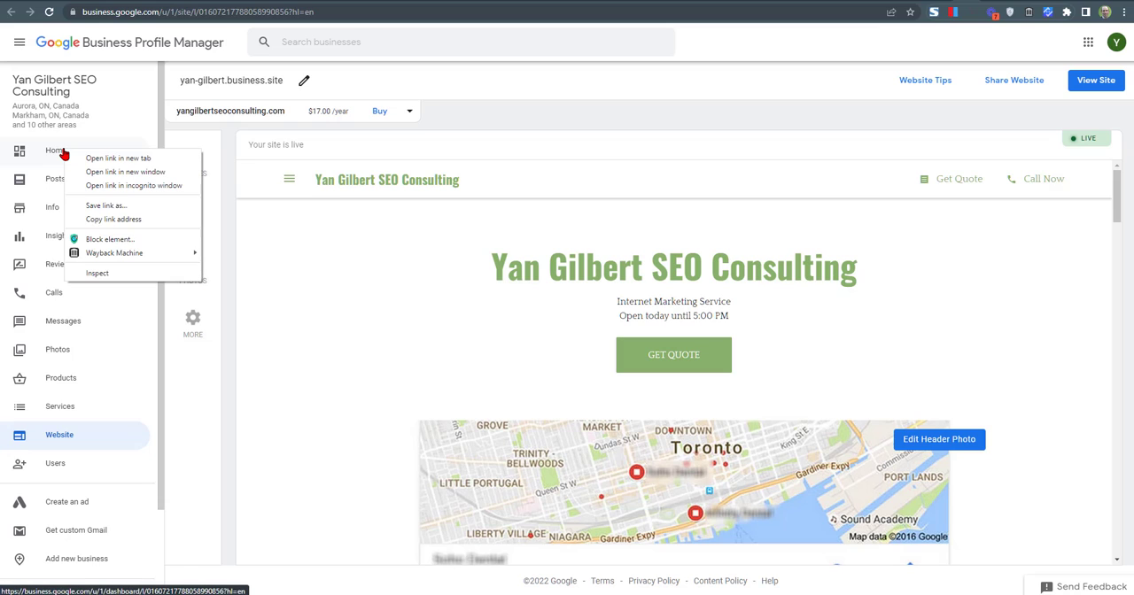
pyautogui.click(122, 220)
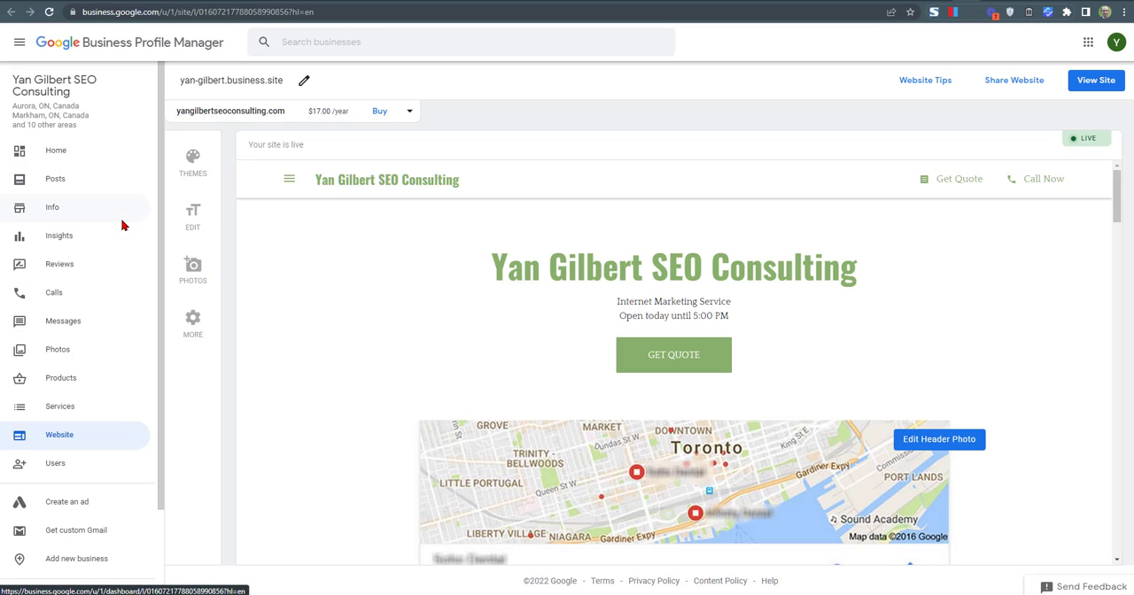
# Step: Paste the dashboard URL into a new tab, replace 'dashboard' with 'edit', and load it
pyautogui.hotkey('ctrl', 't')
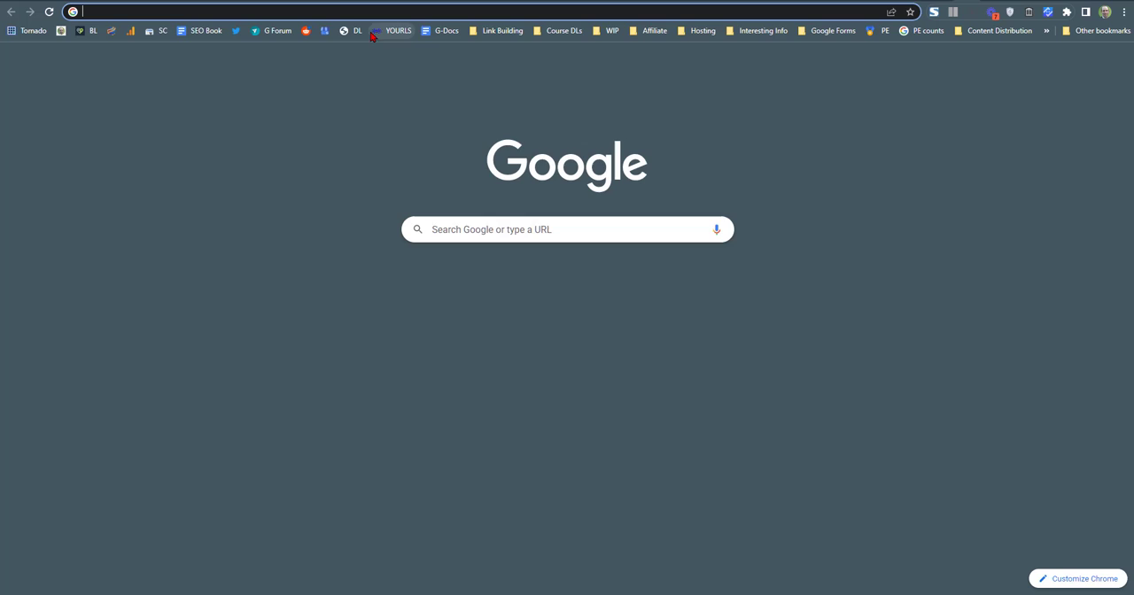
pyautogui.click(351, 11)
pyautogui.hotkey('ctrl', 'v')
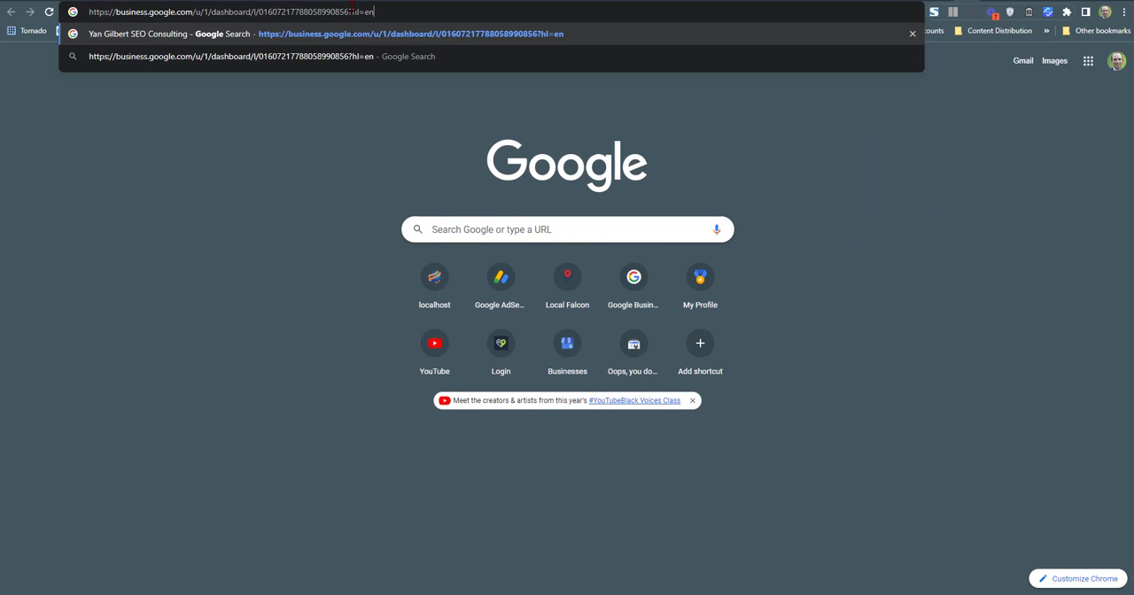
pyautogui.moveTo(250, 12); pyautogui.dragTo(214, 11)
pyautogui.write('edit')
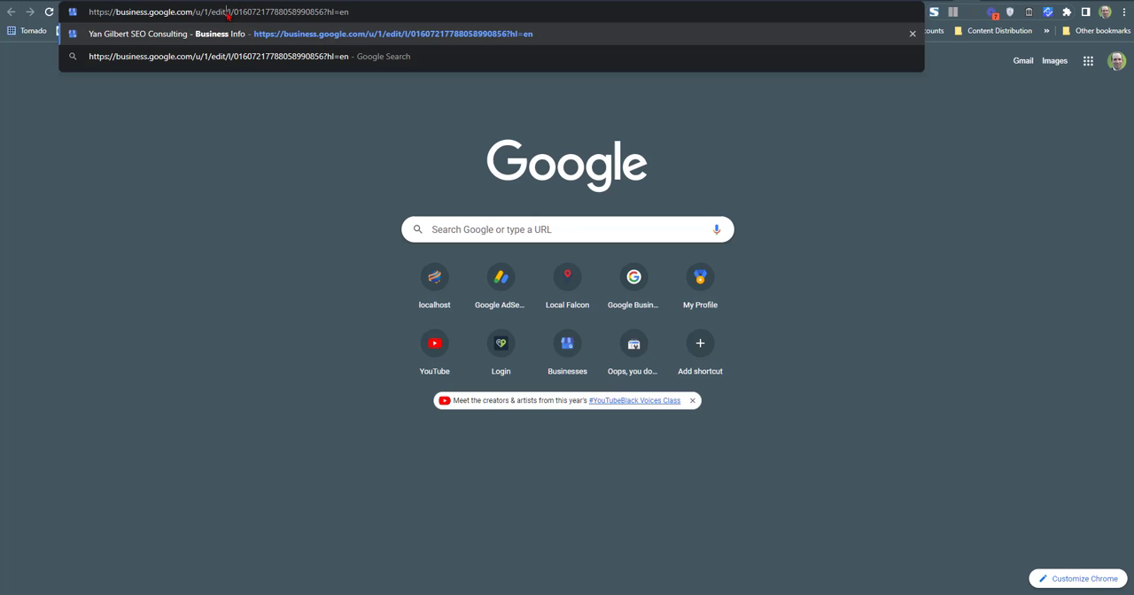
pyautogui.press('Return')
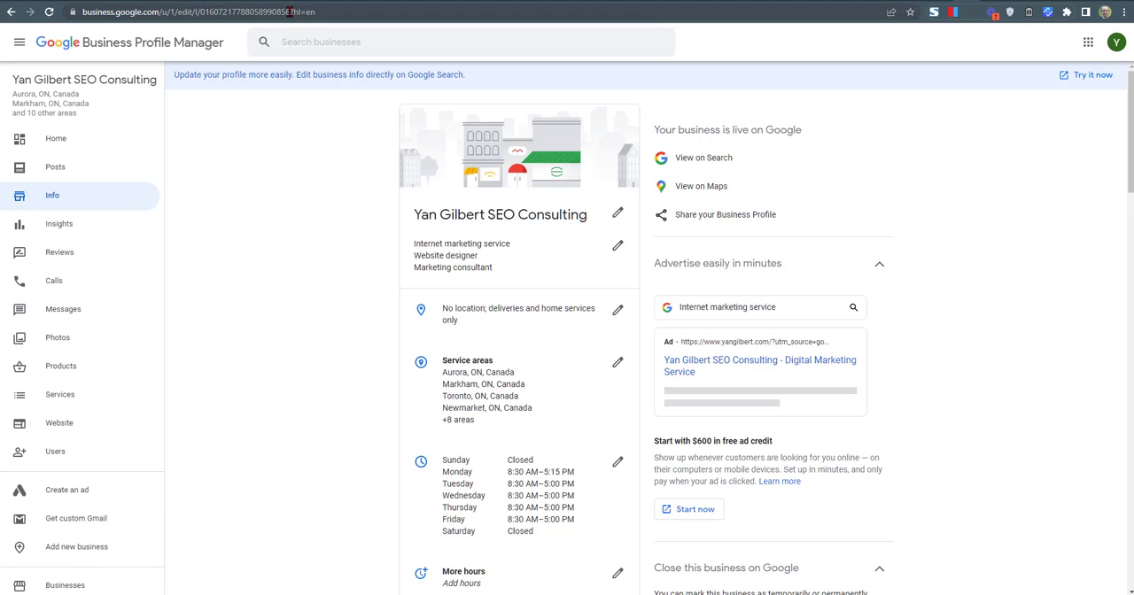
# Step: Select the numeric business ID in the Info page's address bar
pyautogui.moveTo(289, 11); pyautogui.dragTo(200, 11)
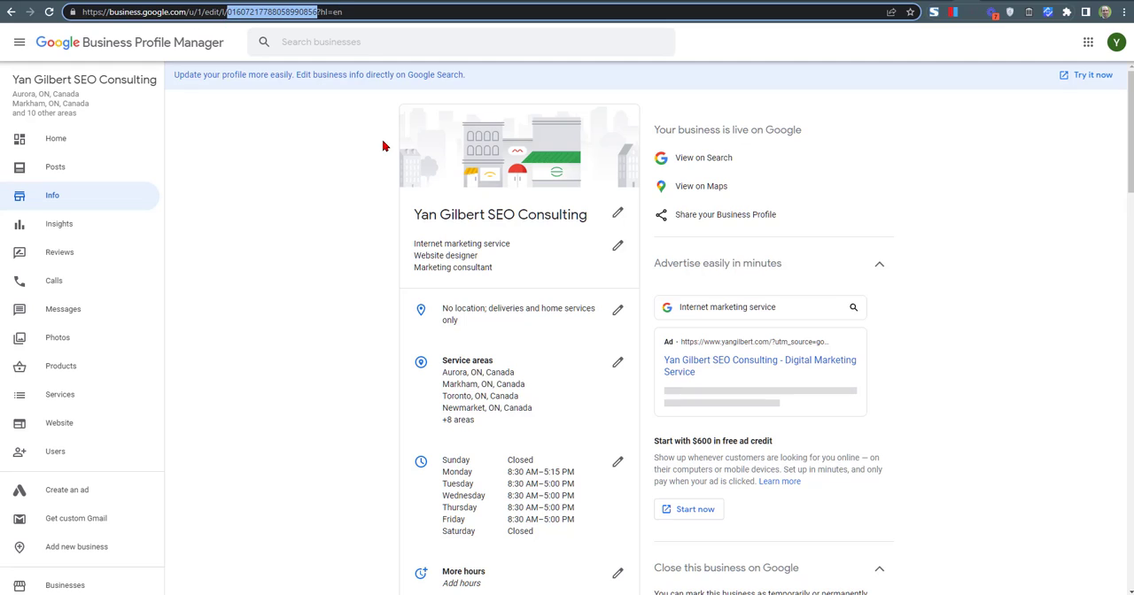